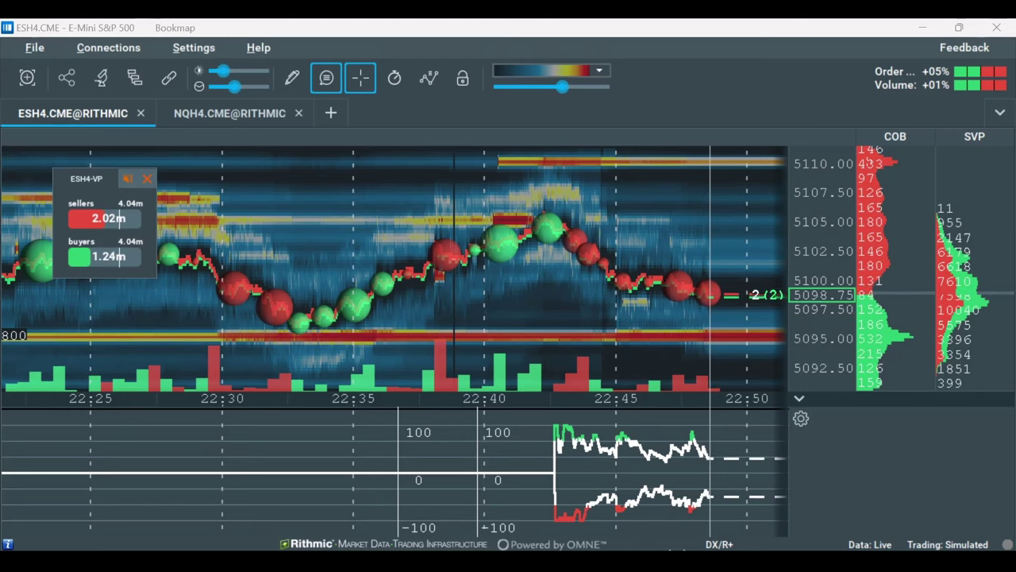
- View the sound alerts history and close it
{"action": "left_click", "coordinate": [34, 48]}
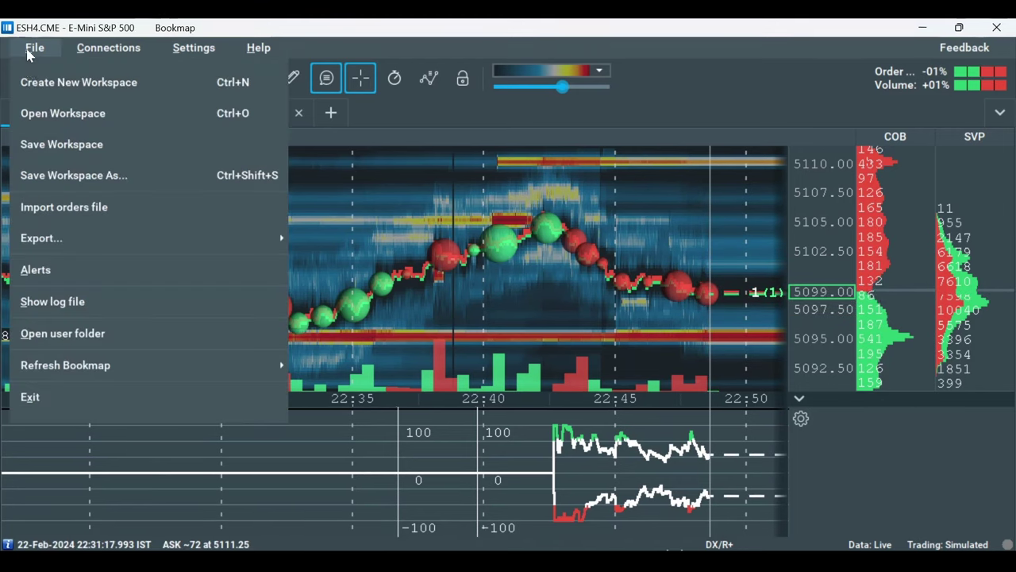
{"action": "left_click", "coordinate": [35, 269]}
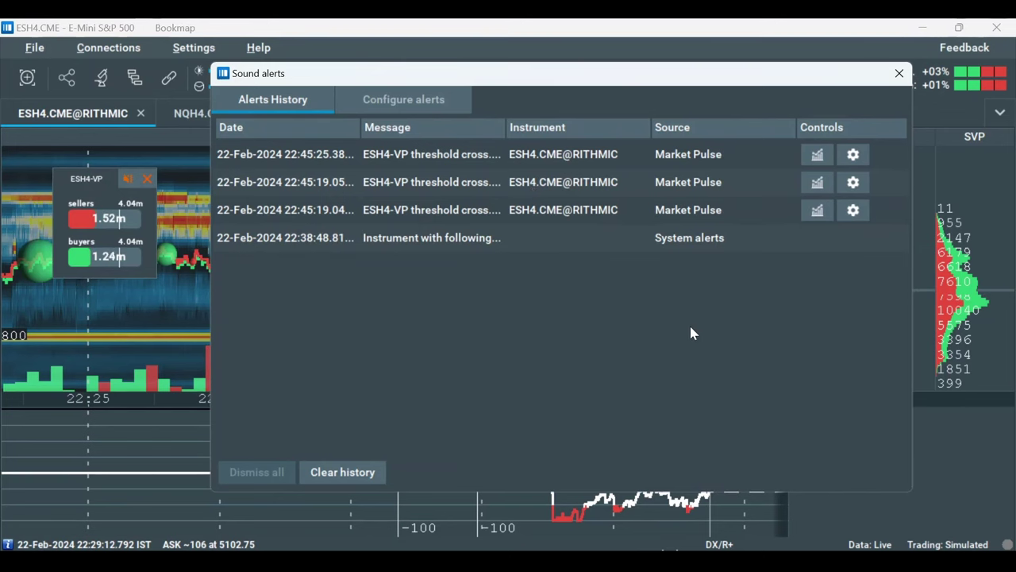
{"action": "left_click", "coordinate": [899, 73]}
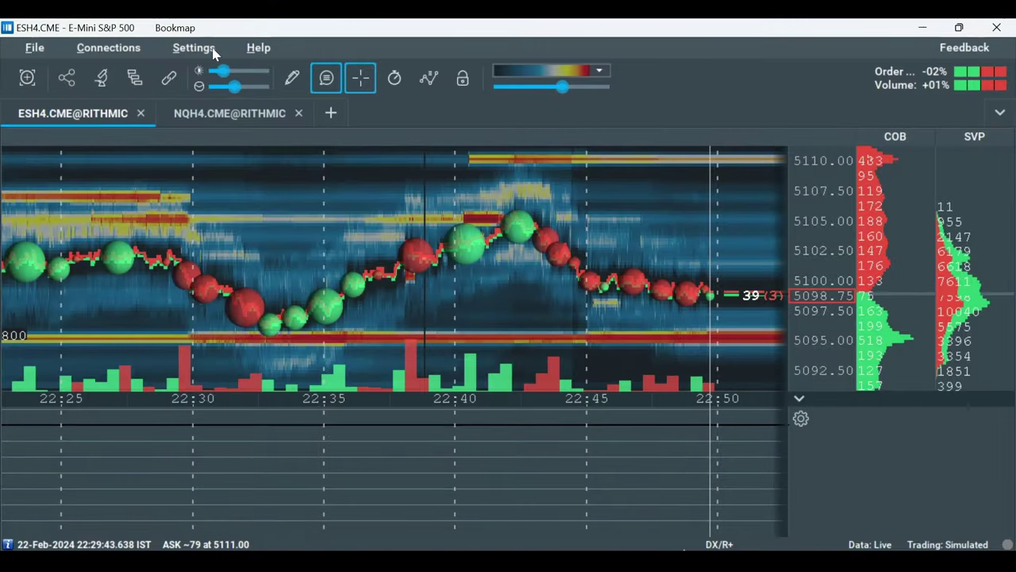
- Look up Market Pulse among the Bookmap Add-ons (L1) in the plugins manager and close the manager
{"action": "left_click", "coordinate": [211, 49]}
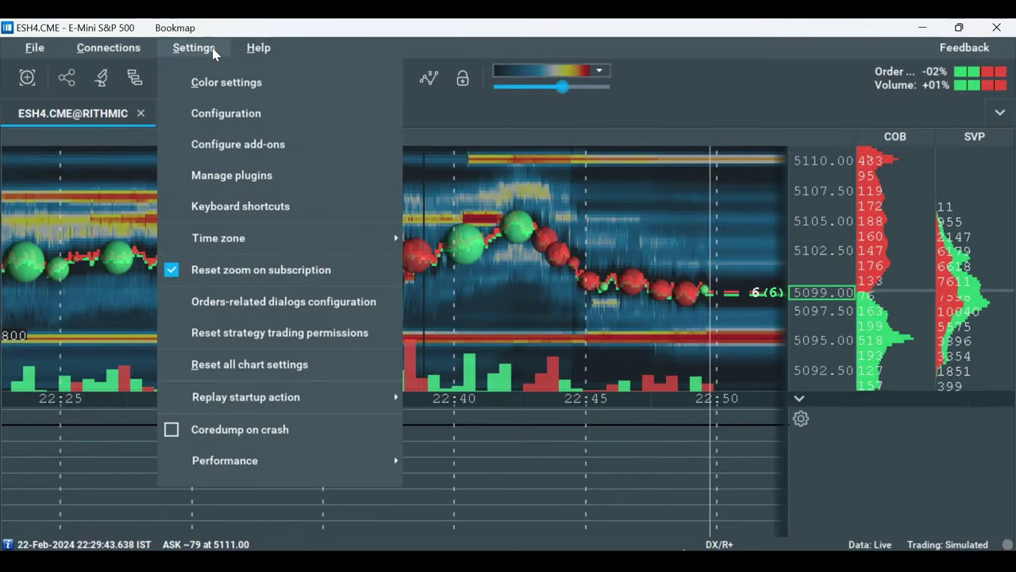
{"action": "left_click", "coordinate": [246, 170]}
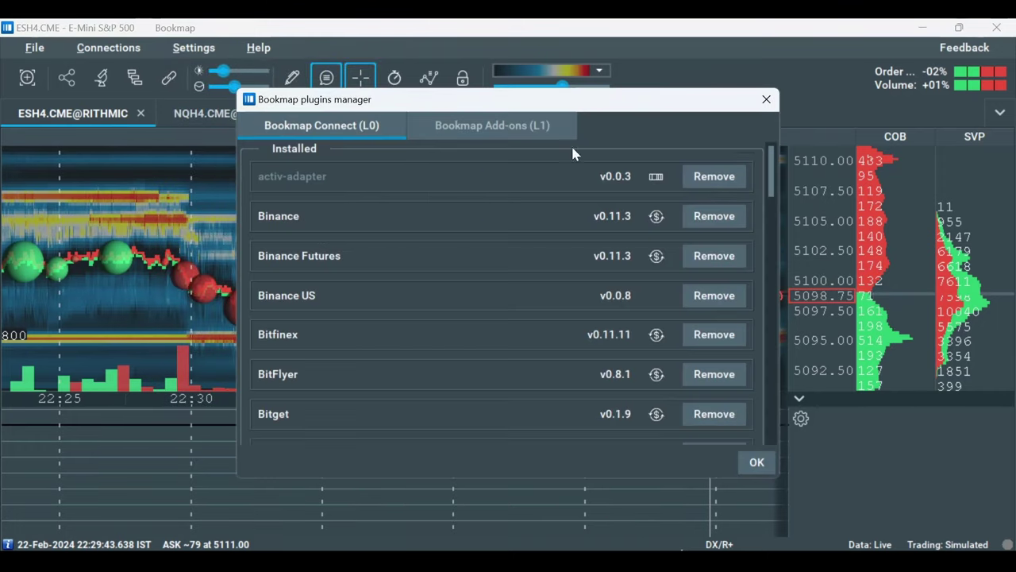
{"action": "left_click", "coordinate": [542, 147]}
{"action": "left_click_drag", "start_coordinate": [767, 173], "coordinate": [761, 374]}
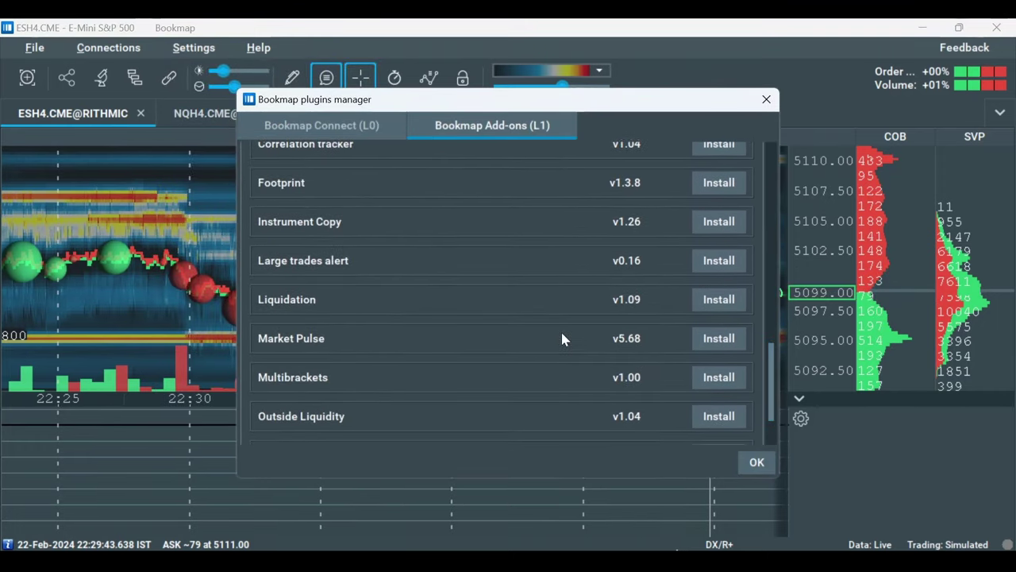
{"action": "left_click", "coordinate": [756, 461]}
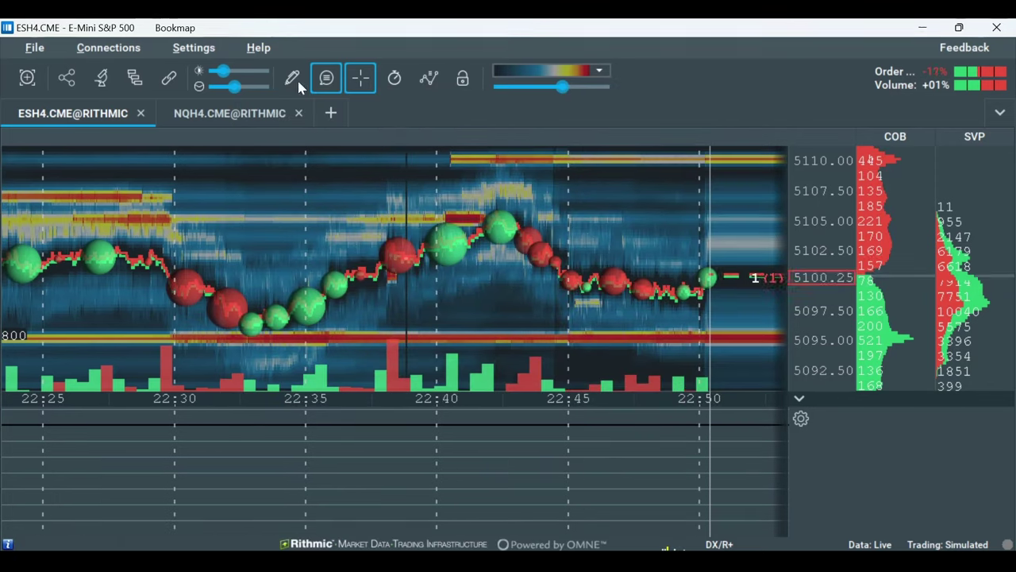
- In the chart's add-on configuration, create a Market Pulse entry using the Volume Pressure algorithm with only ESH4.CME@RITHMIC as instrument
{"action": "left_click", "coordinate": [134, 76]}
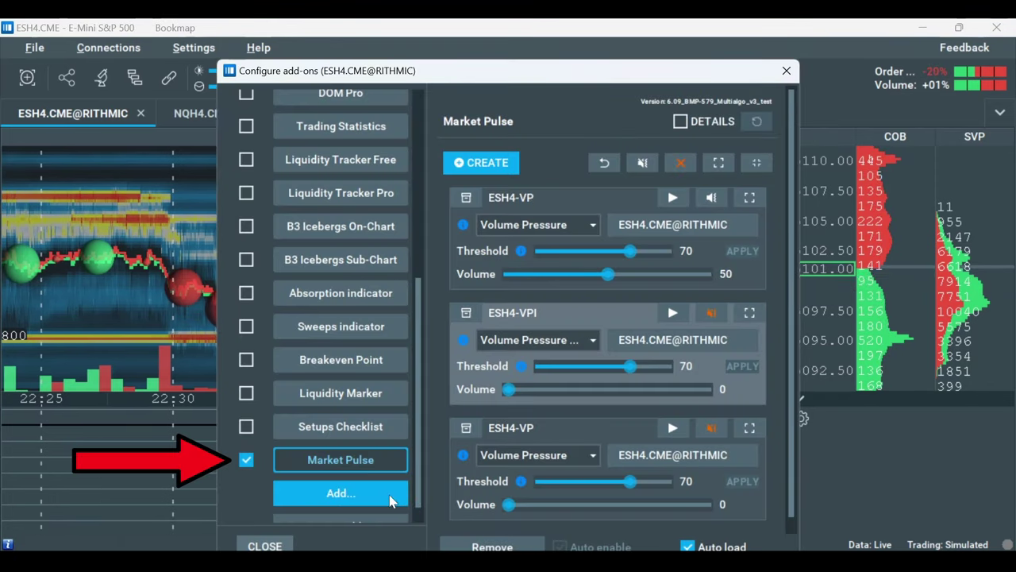
{"action": "left_click", "coordinate": [481, 162]}
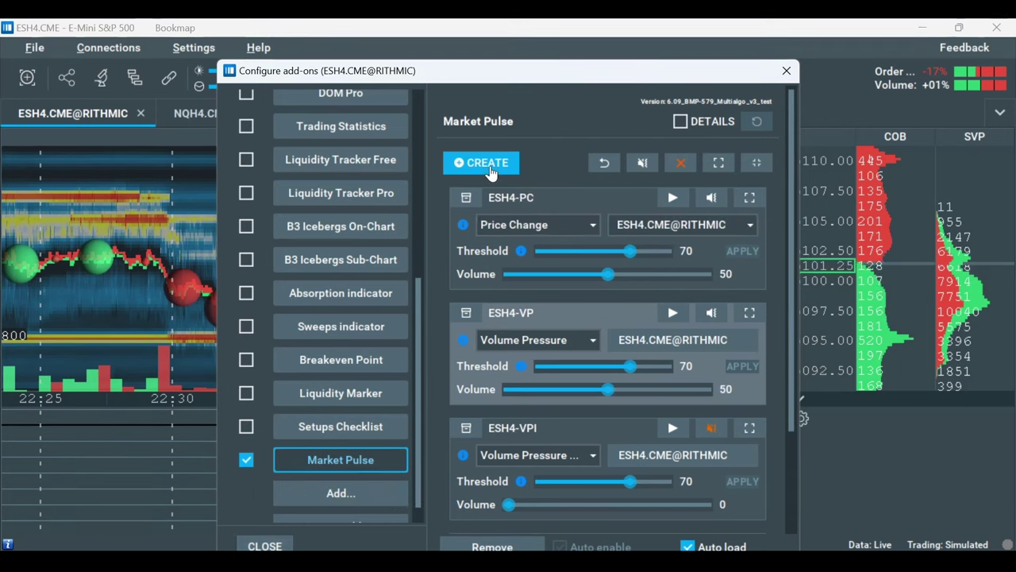
{"action": "left_click", "coordinate": [592, 224]}
{"action": "left_click", "coordinate": [548, 427]}
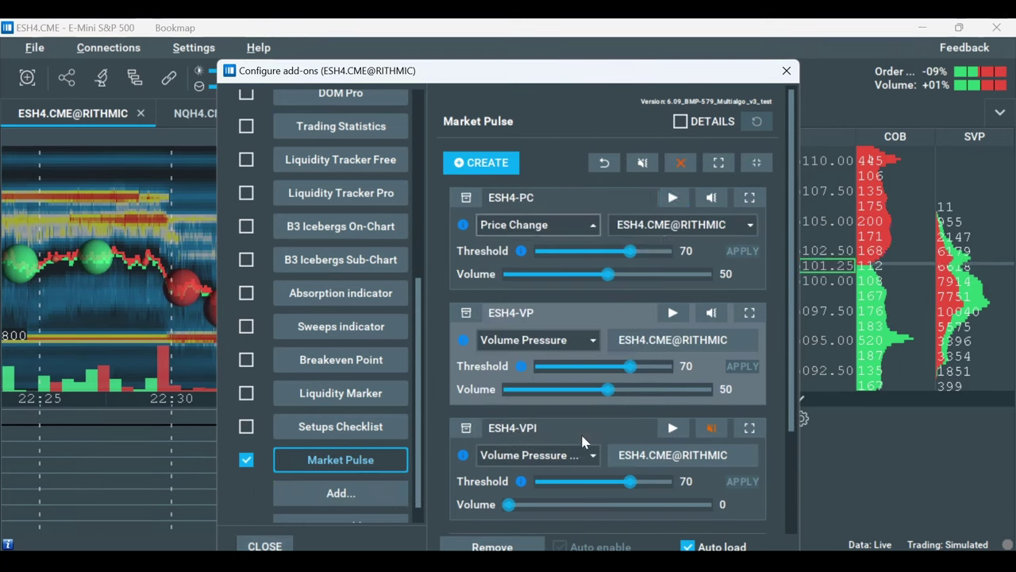
{"action": "left_click", "coordinate": [689, 227]}
{"action": "left_click", "coordinate": [619, 270]}
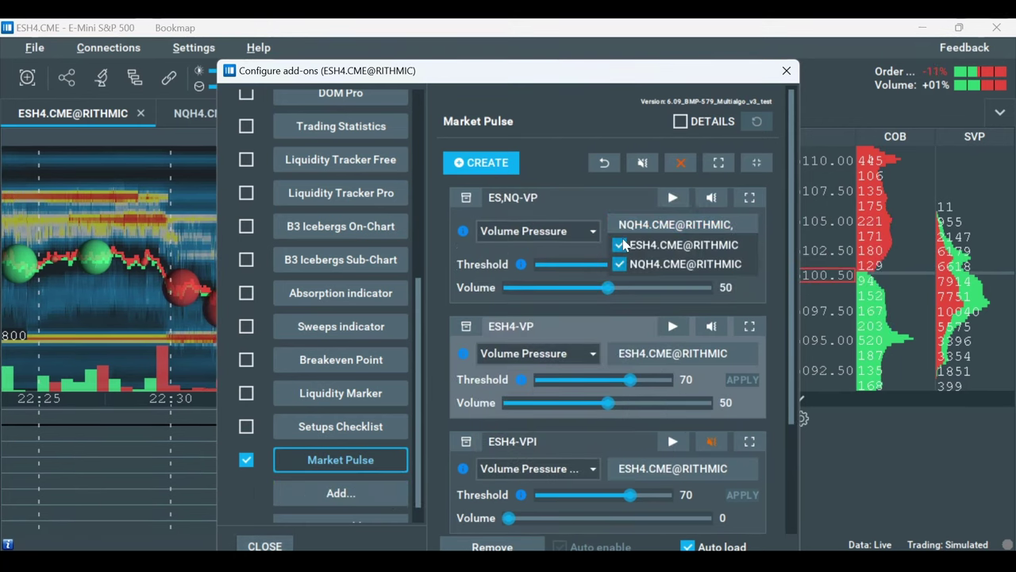
{"action": "left_click", "coordinate": [619, 264]}
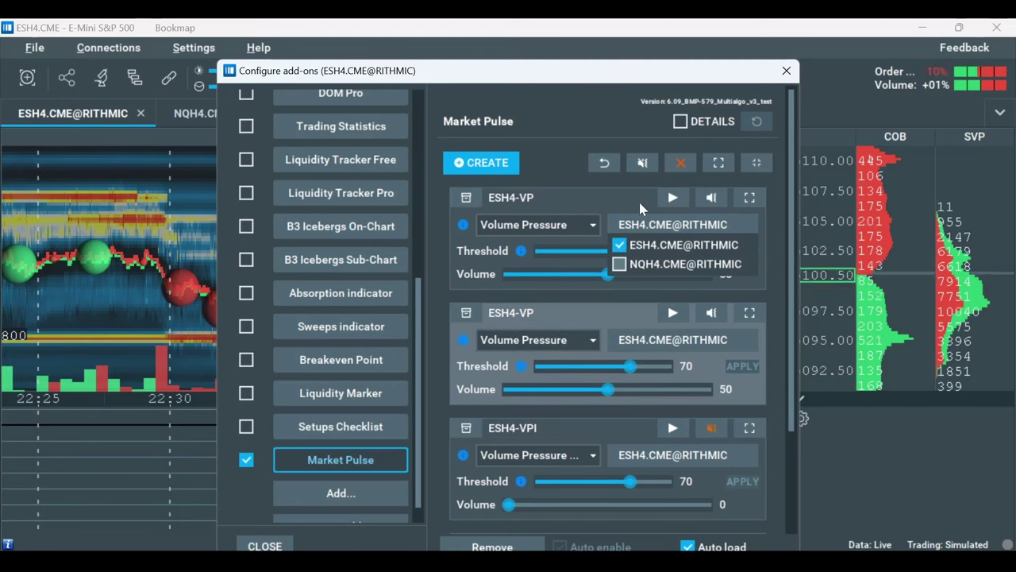
- Start the new Volume Pressure entry, place its widget over the chart and mute its sound
{"action": "left_click", "coordinate": [672, 196]}
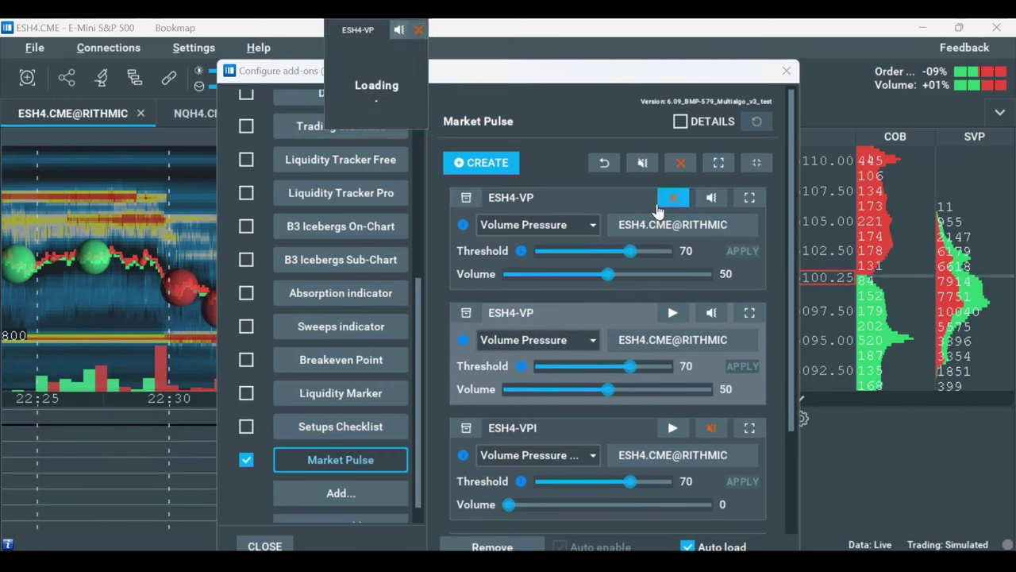
{"action": "left_click_drag", "start_coordinate": [367, 37], "coordinate": [149, 194]}
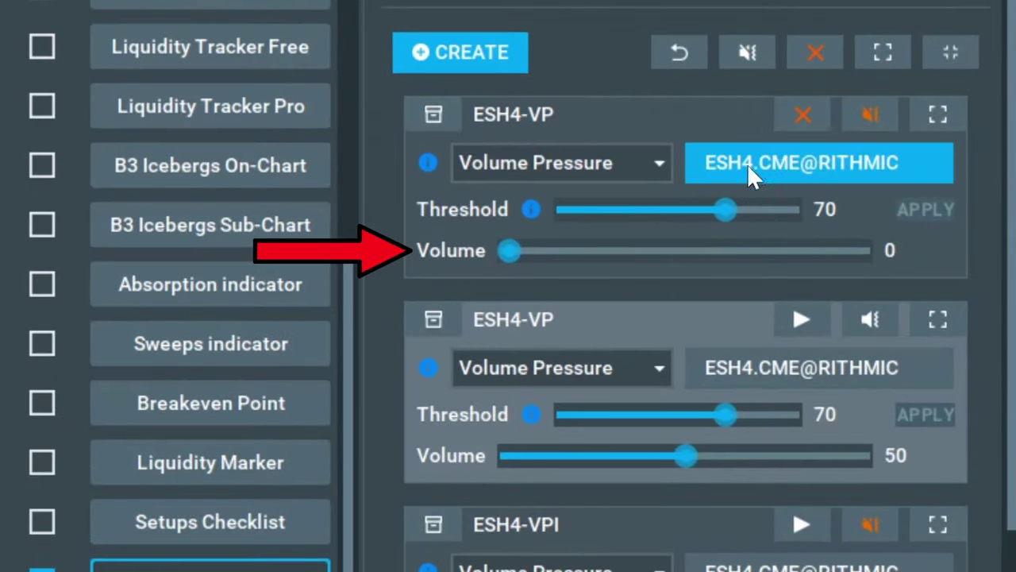
{"action": "left_click", "coordinate": [870, 114]}
{"action": "left_click", "coordinate": [870, 115]}
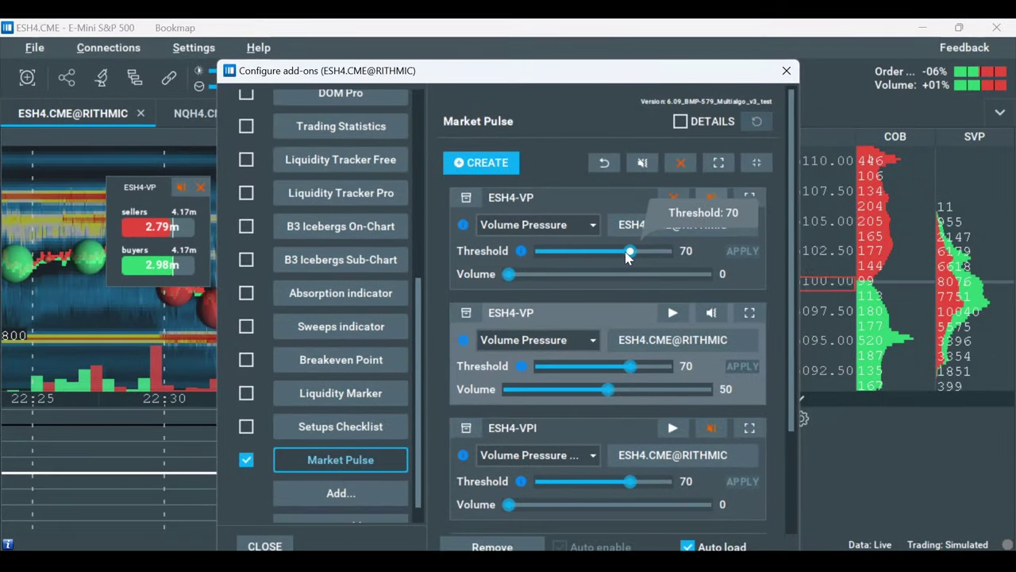
- Apply a threshold of 60 to the running Volume Pressure entry, and raise it to 86 and apply it
{"action": "left_click_drag", "start_coordinate": [686, 227], "coordinate": [654, 229]}
{"action": "mouse_move", "coordinate": [599, 259]}
{"action": "left_mouse_down"}
{"action": "mouse_move", "coordinate": [636, 252]}
{"action": "mouse_move", "coordinate": [618, 264]}
{"action": "left_mouse_up"}
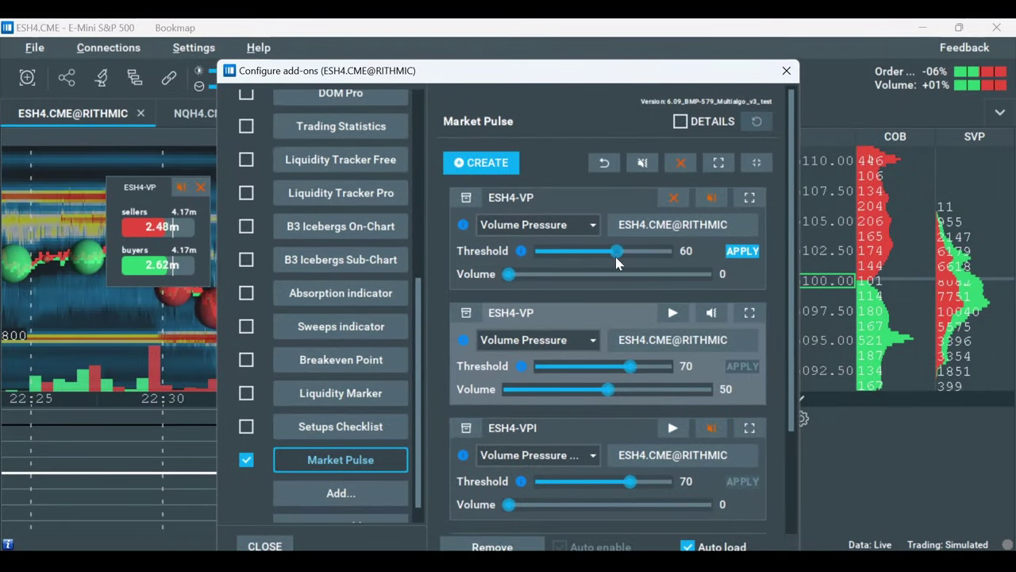
{"action": "left_click", "coordinate": [742, 253]}
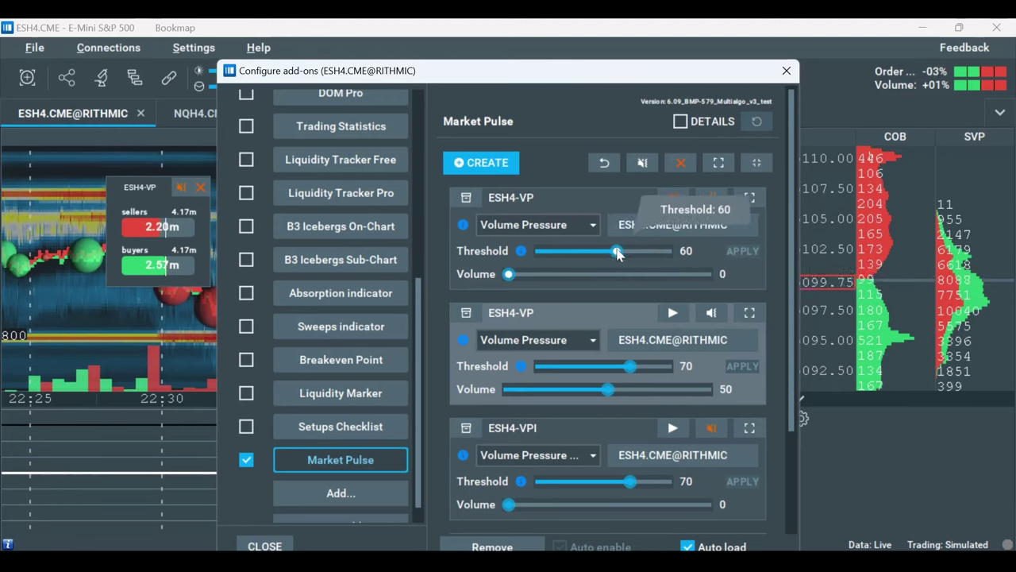
{"action": "left_click_drag", "start_coordinate": [619, 253], "coordinate": [642, 261]}
{"action": "left_click", "coordinate": [738, 252]}
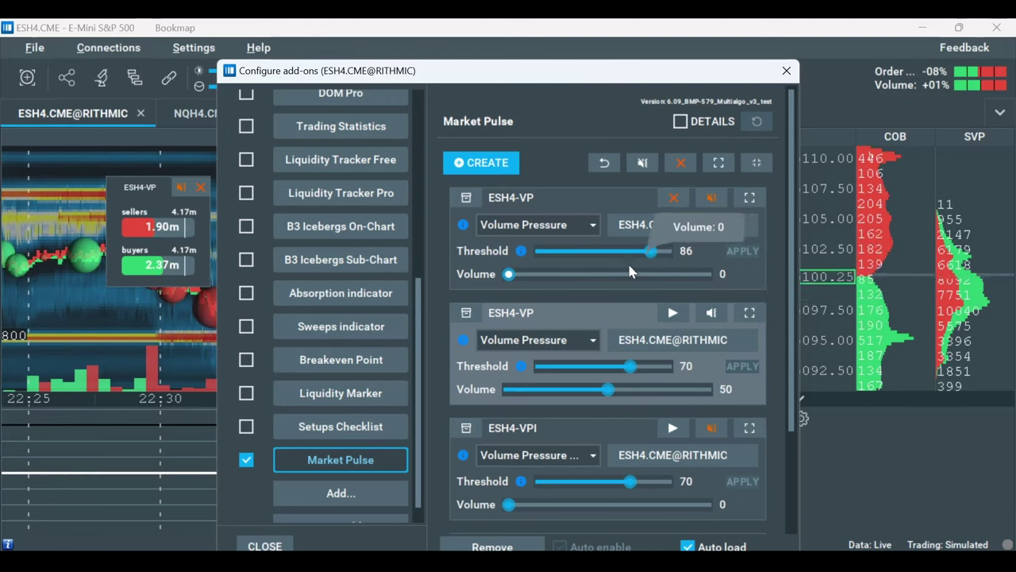
- Open the full settings of the ESH4-VP widget, move it higher on the screen and set the half-life period to 30 s
{"action": "left_click", "coordinate": [185, 229]}
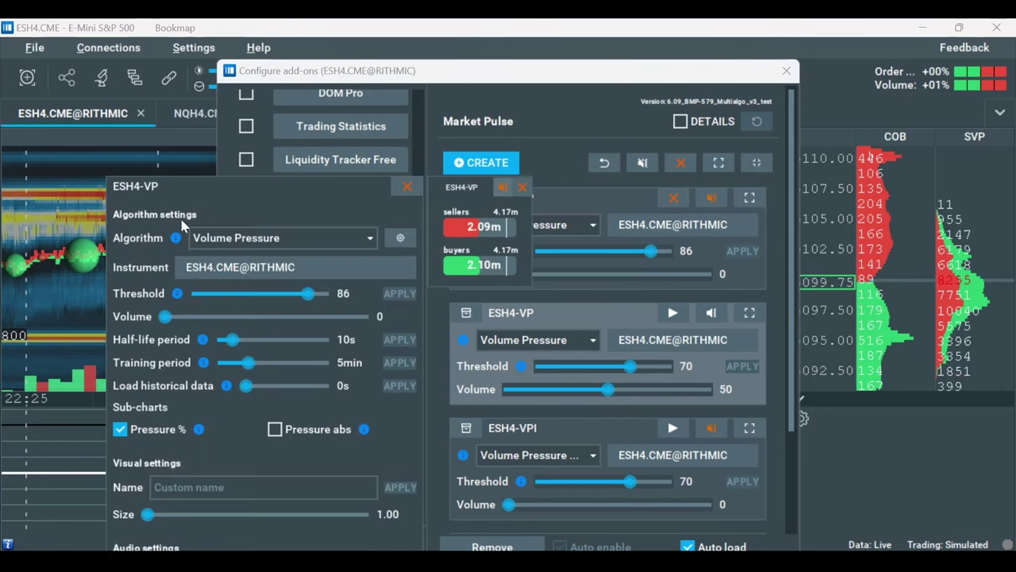
{"action": "left_click_drag", "start_coordinate": [238, 241], "coordinate": [229, 77]}
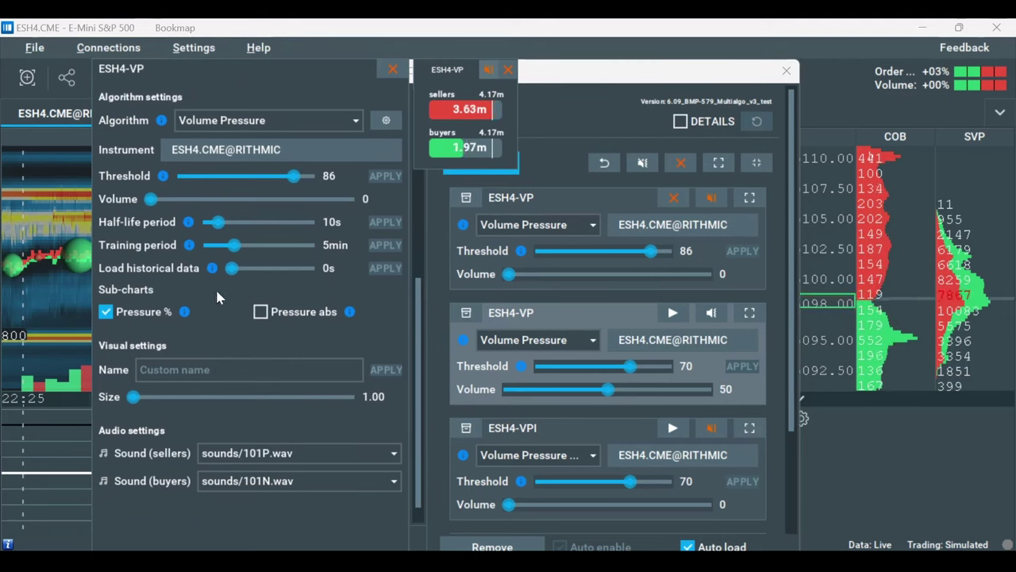
{"action": "mouse_move", "coordinate": [232, 274]}
{"action": "mouse_move", "coordinate": [232, 274]}
{"action": "left_mouse_down"}
{"action": "mouse_move", "coordinate": [284, 277]}
{"action": "mouse_move", "coordinate": [233, 278]}
{"action": "left_mouse_up"}
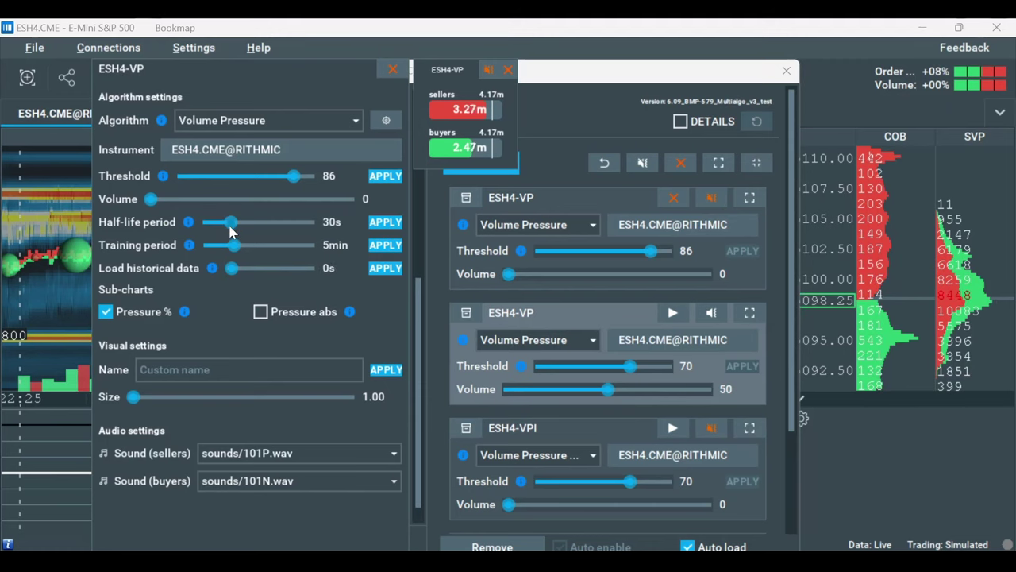
- Lower the half-life period to 15 s, raise it again, and close the add-on configuration window
{"action": "left_click_drag", "start_coordinate": [230, 231], "coordinate": [212, 252]}
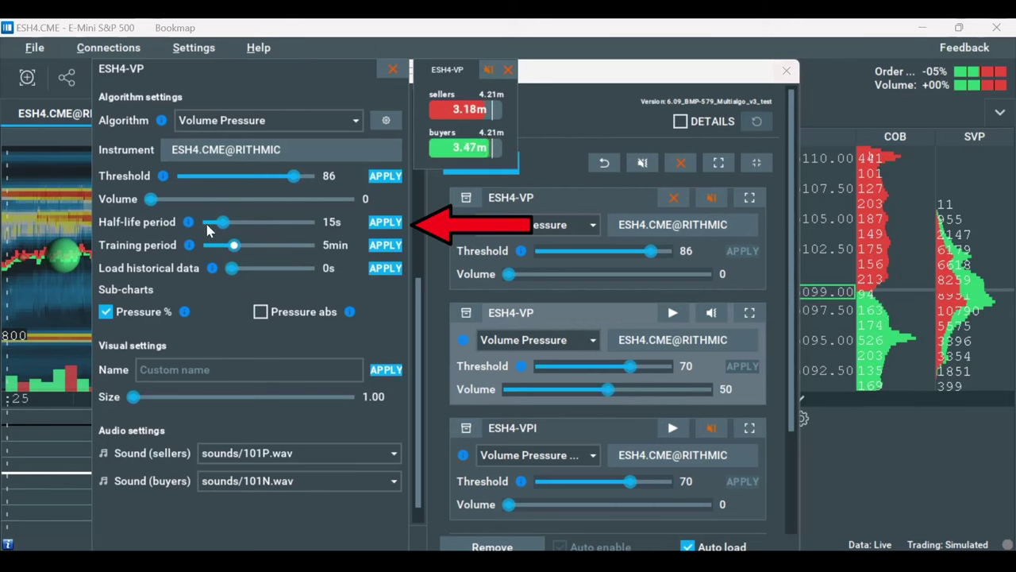
{"action": "mouse_move", "coordinate": [222, 223]}
{"action": "left_mouse_down"}
{"action": "mouse_move", "coordinate": [270, 227]}
{"action": "mouse_move", "coordinate": [230, 230]}
{"action": "left_mouse_up"}
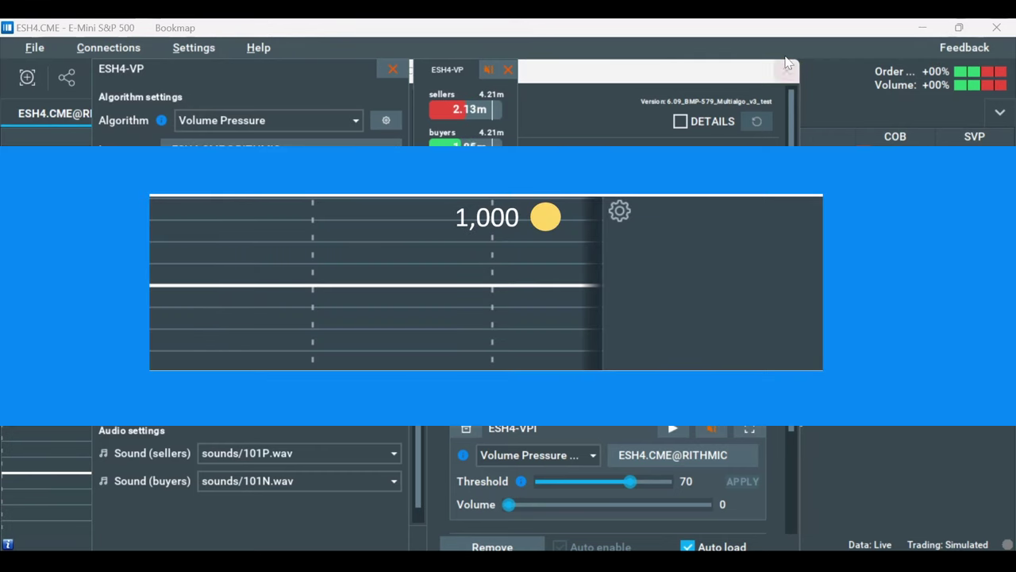
{"action": "left_click", "coordinate": [787, 67]}
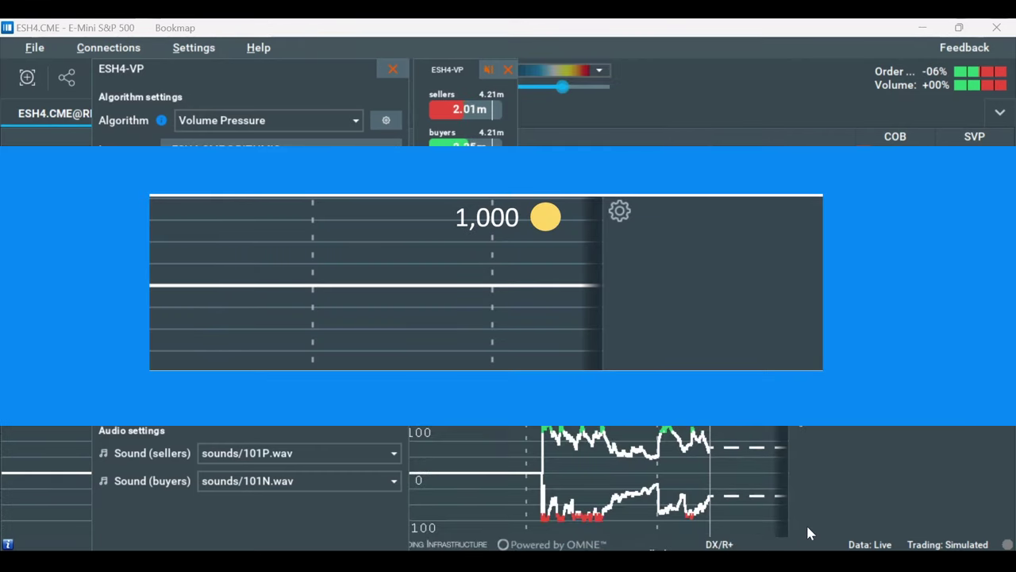